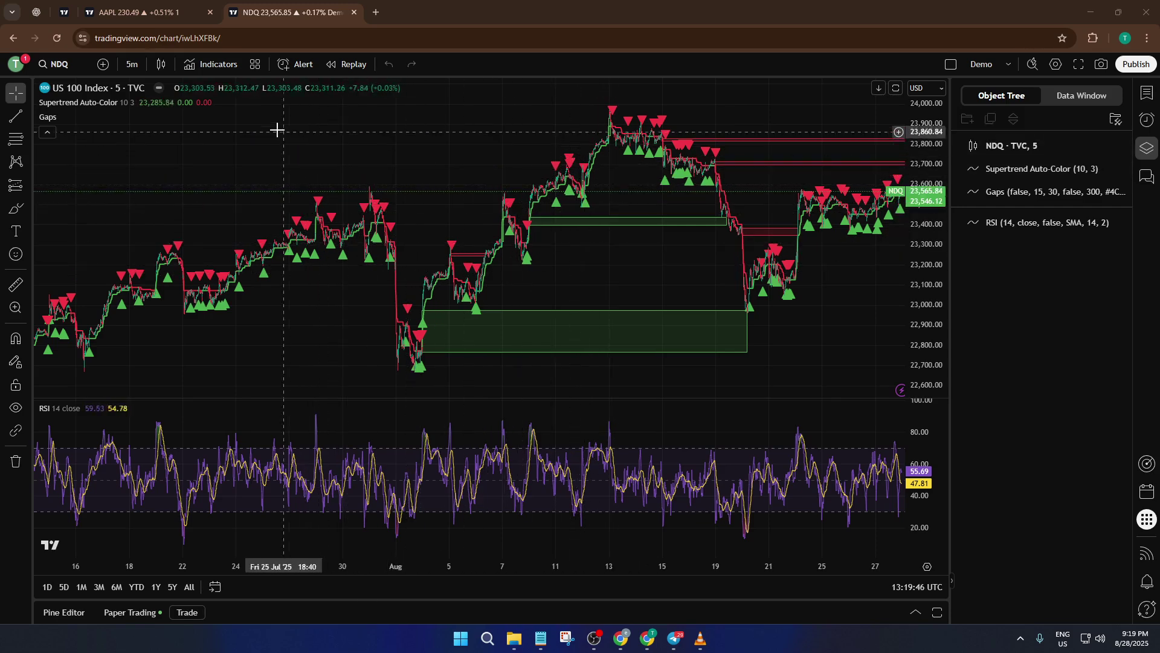
Save the chart's current indicators as a new indicator template named 'Test'
left_click(253, 65)
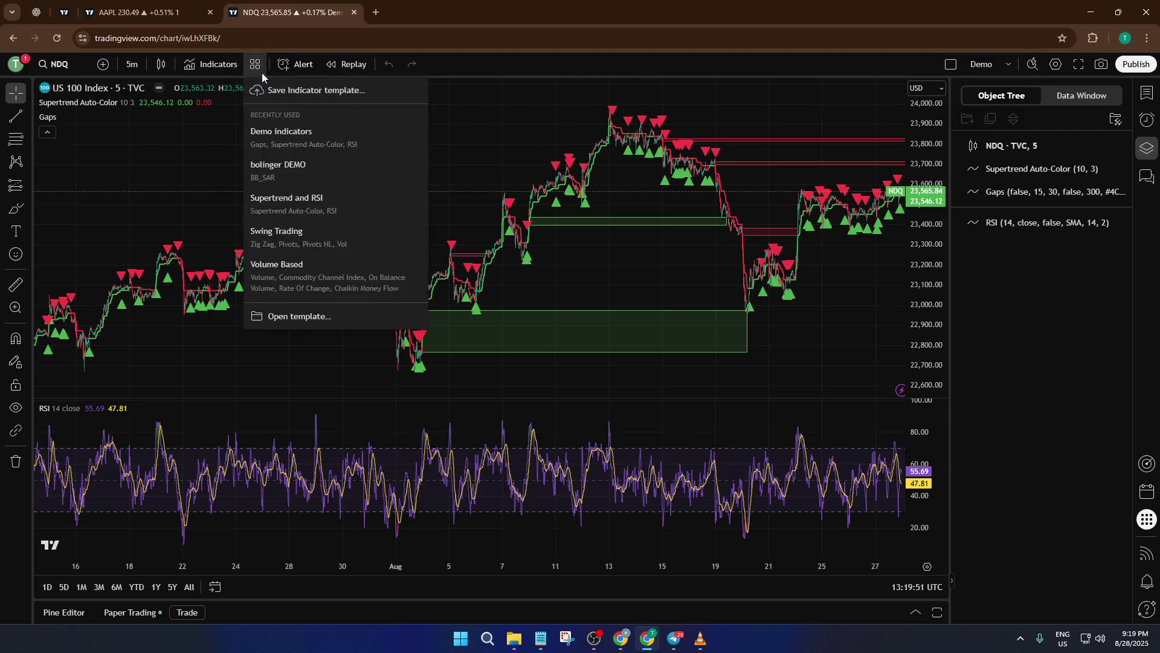
left_click(338, 89)
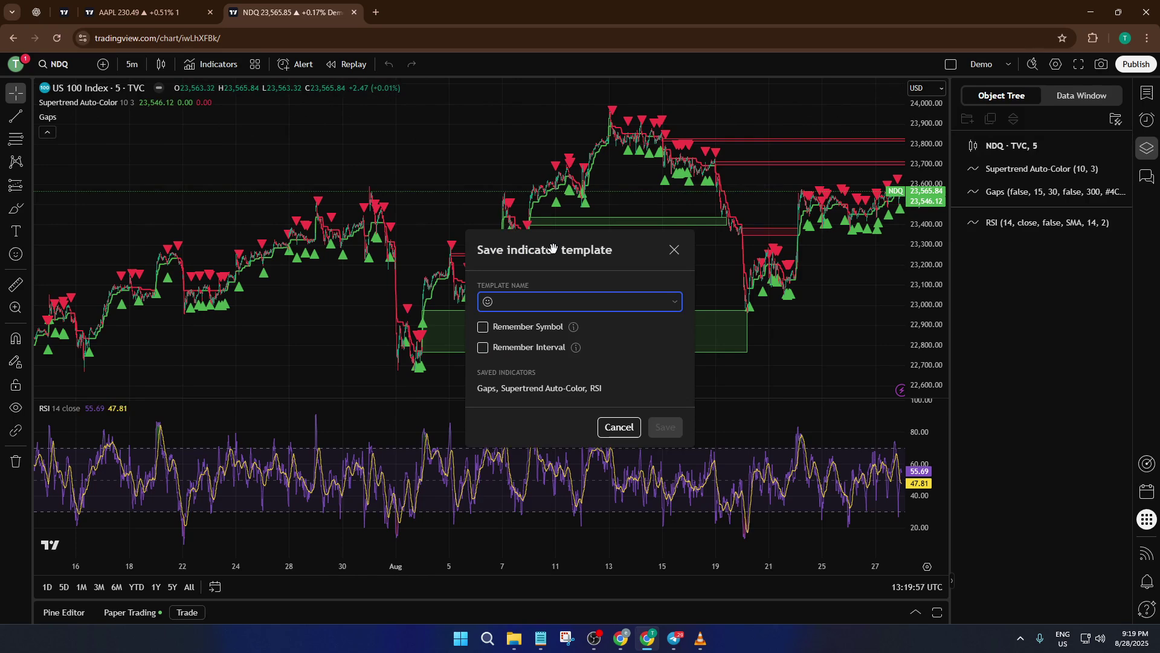
type("Test")
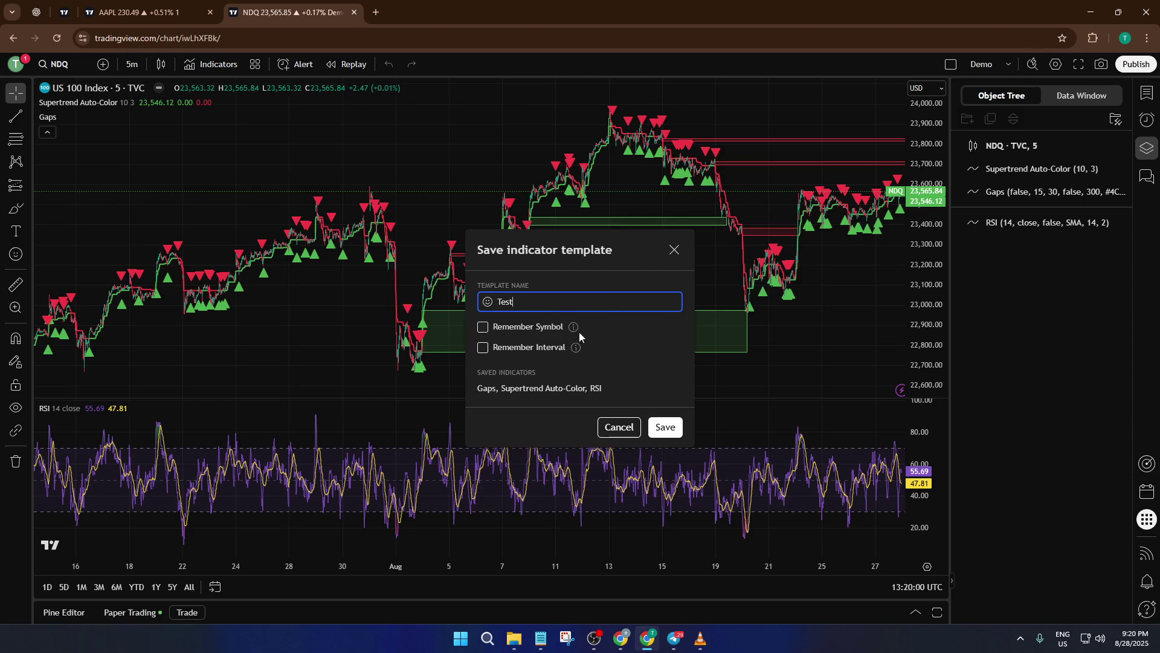
left_click(673, 432)
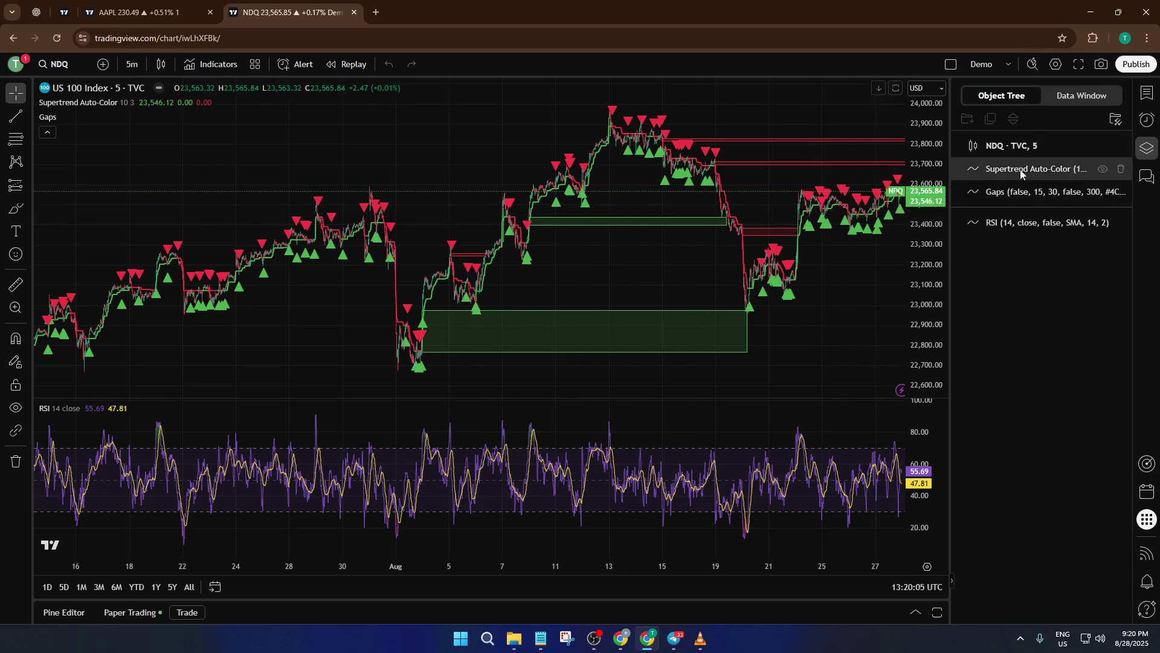
Close the Object Tree and switch to the Demo 2 layout with the AAPL monthly chart
left_click(1154, 151)
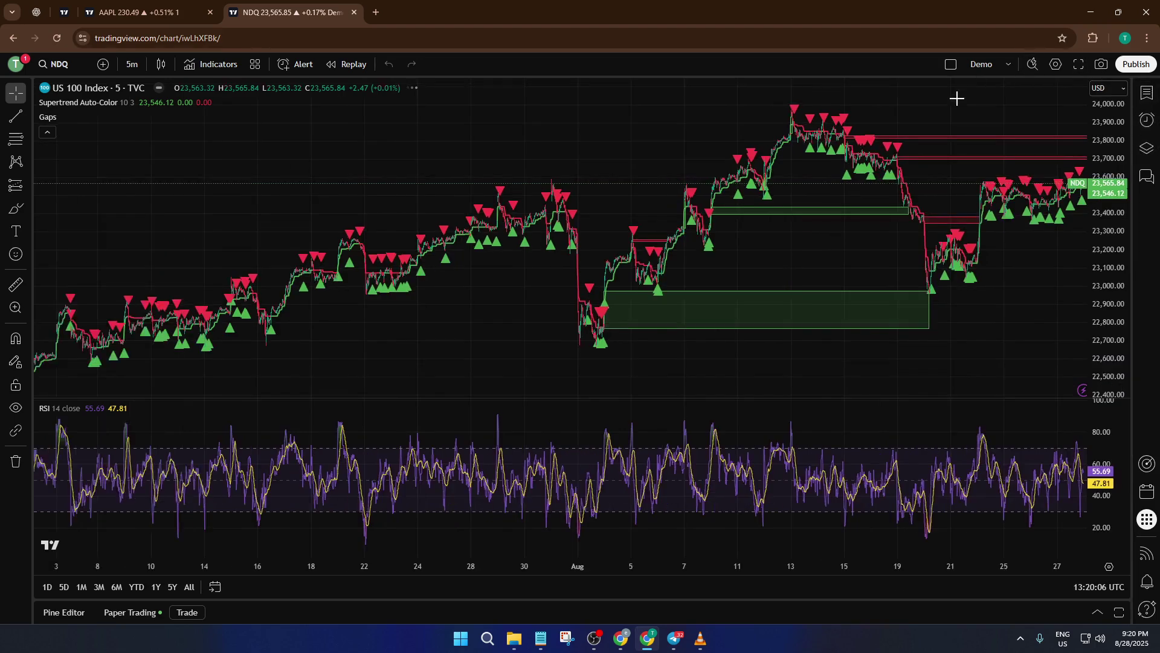
left_click(1008, 64)
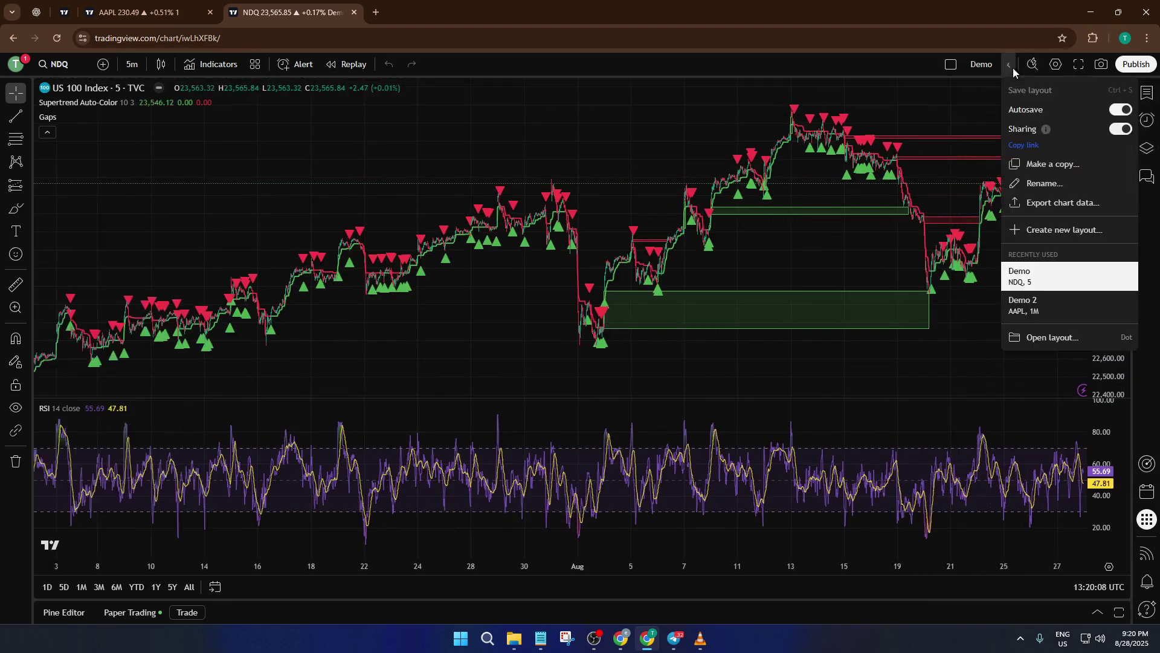
left_click(1022, 302)
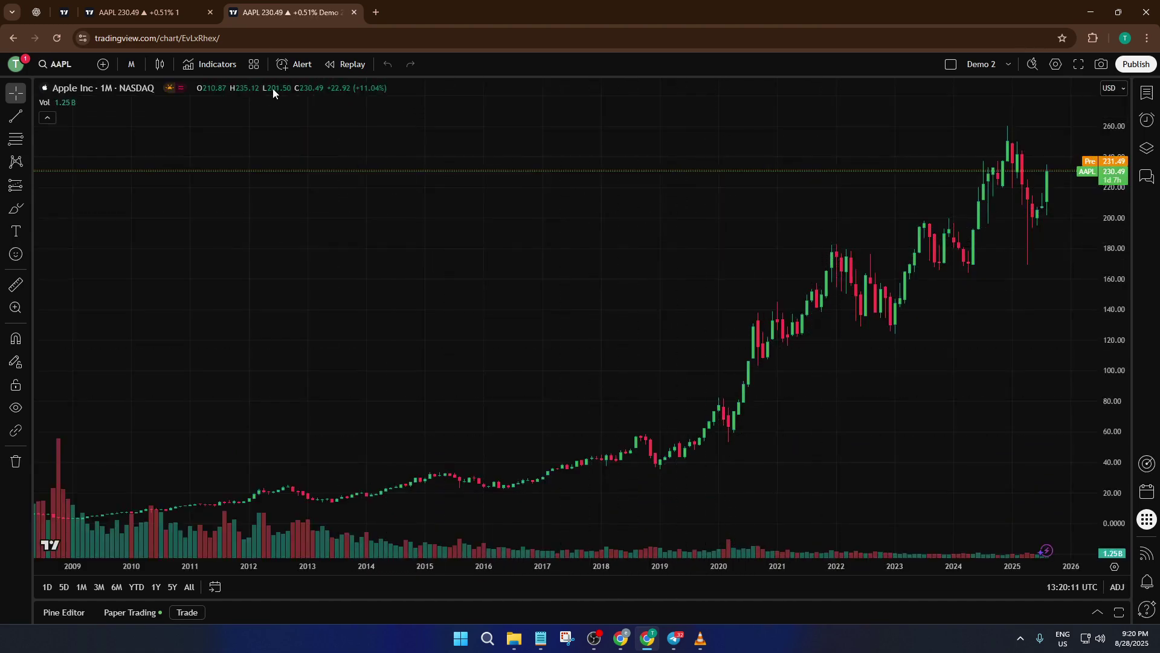
left_click(219, 66)
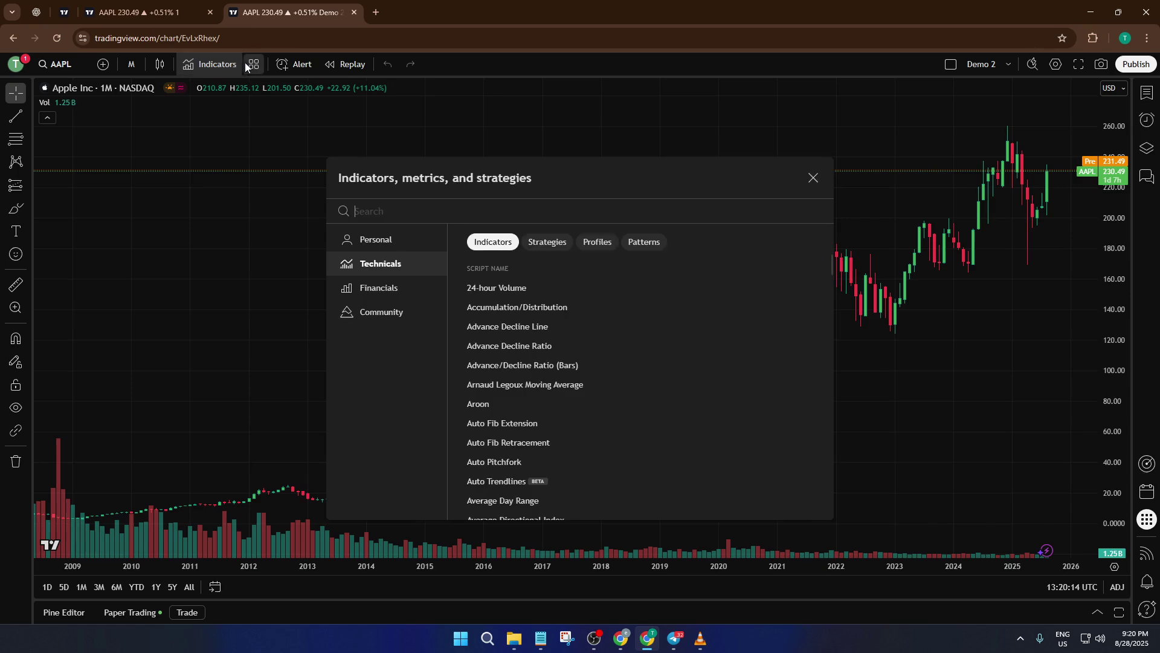
left_click(814, 179)
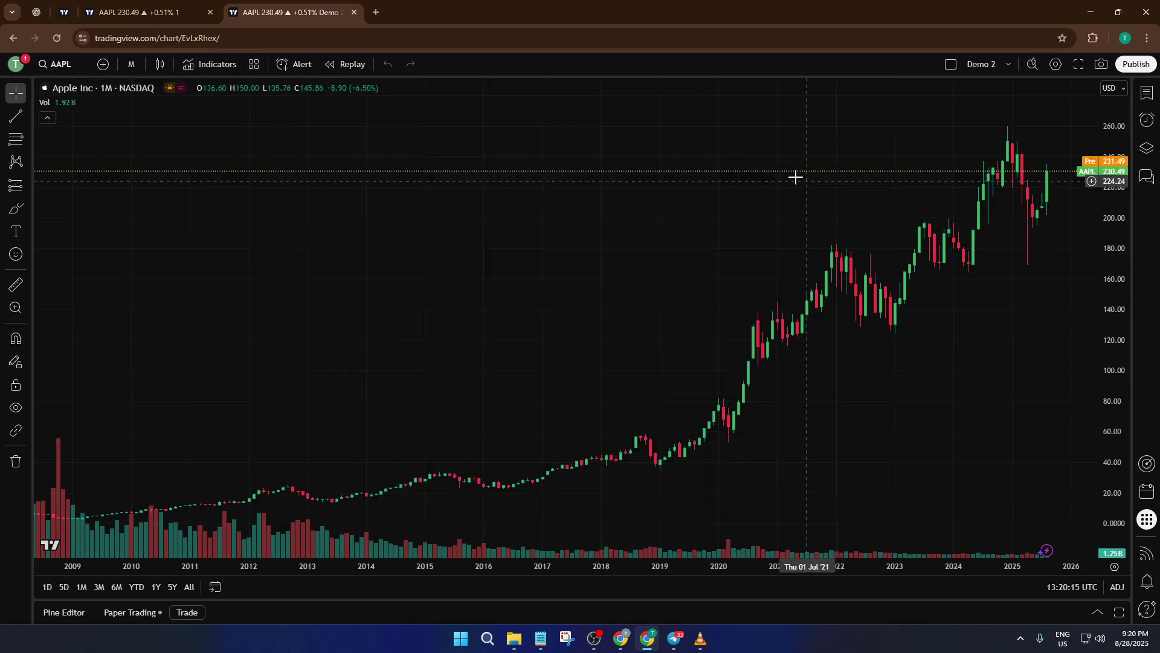
Apply the 'Test' indicator template to the AAPL chart, then pan to view recent dates
left_click(255, 65)
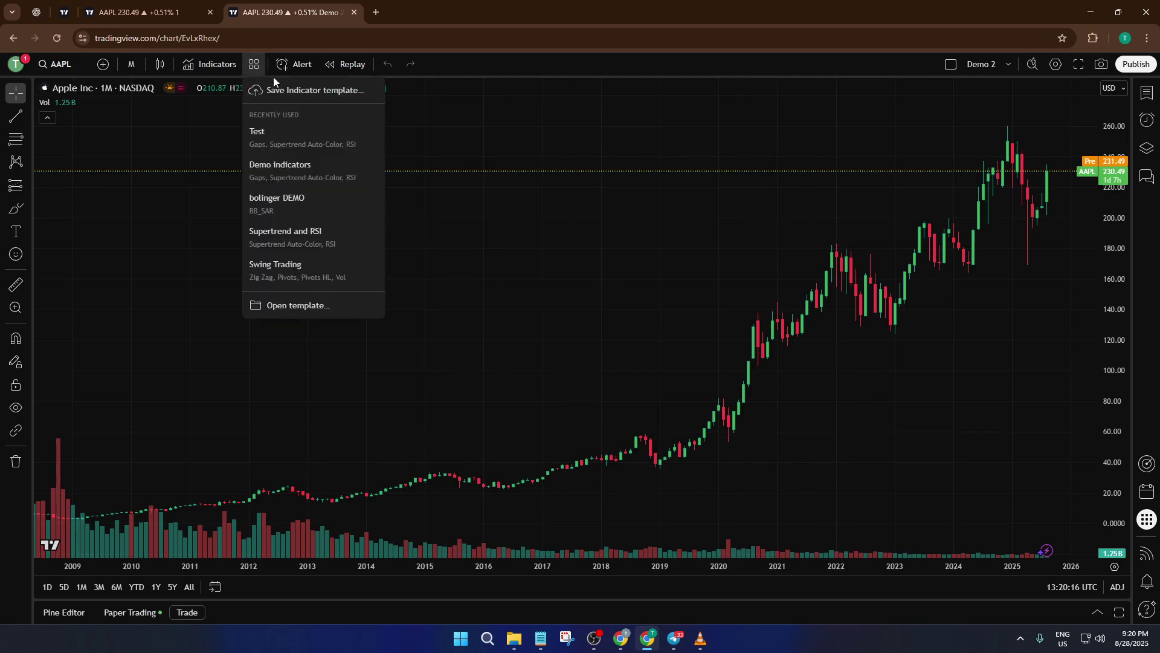
left_click(287, 135)
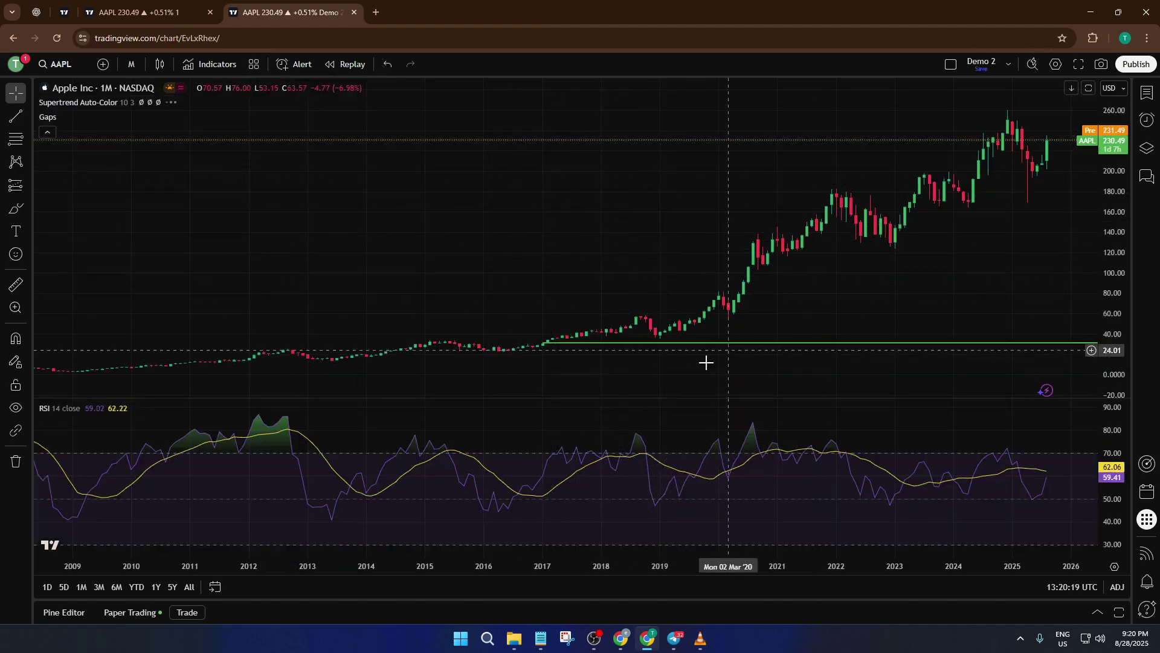
mouse_move(733, 355)
left_mouse_down()
mouse_move(546, 394)
mouse_move(588, 353)
left_mouse_up()
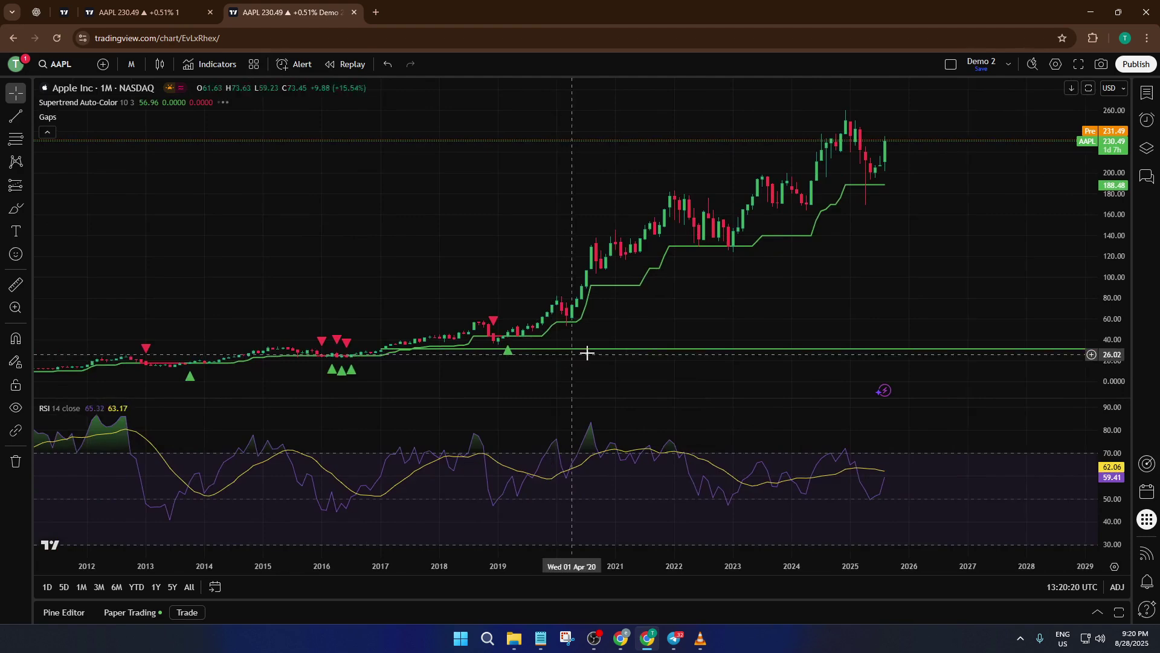
left_click_drag(637, 290, 673, 288)
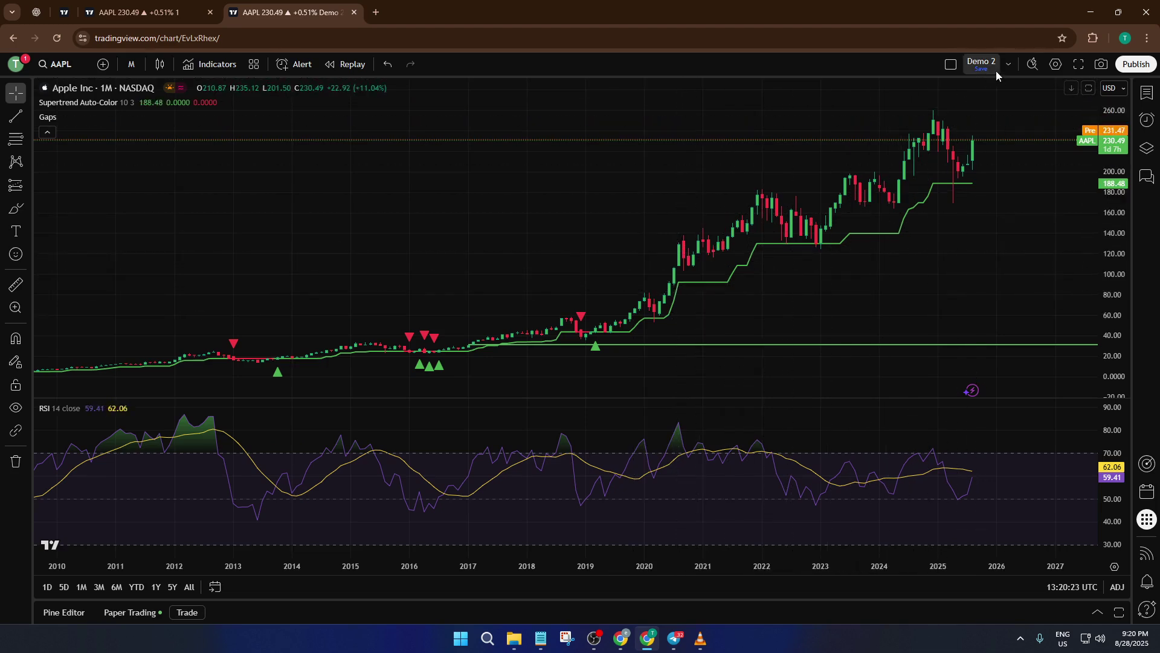
Switch back to the Demo layout with NDQ, discarding unsaved changes
left_click(1013, 68)
left_click(933, 124)
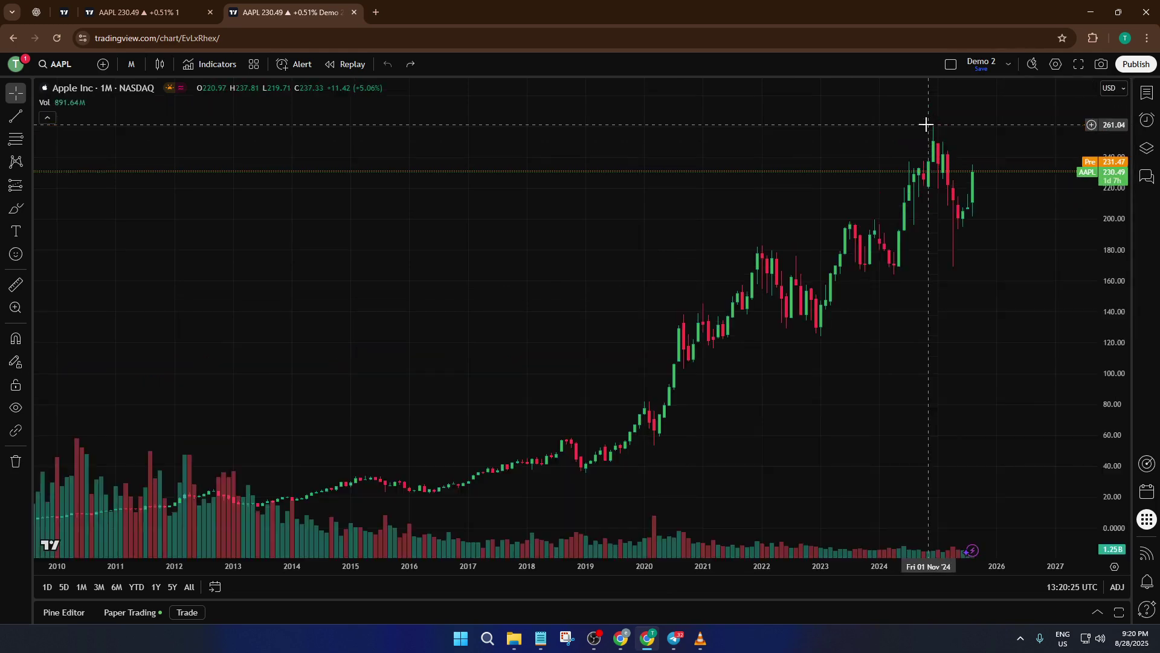
left_click(1006, 67)
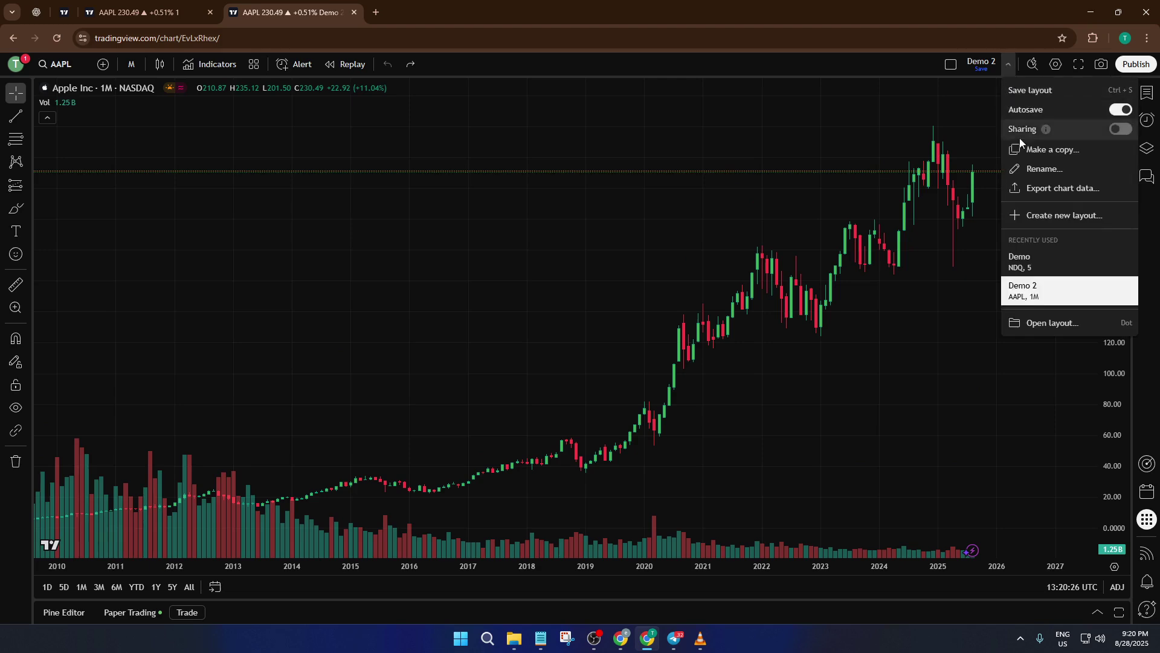
left_click(1040, 261)
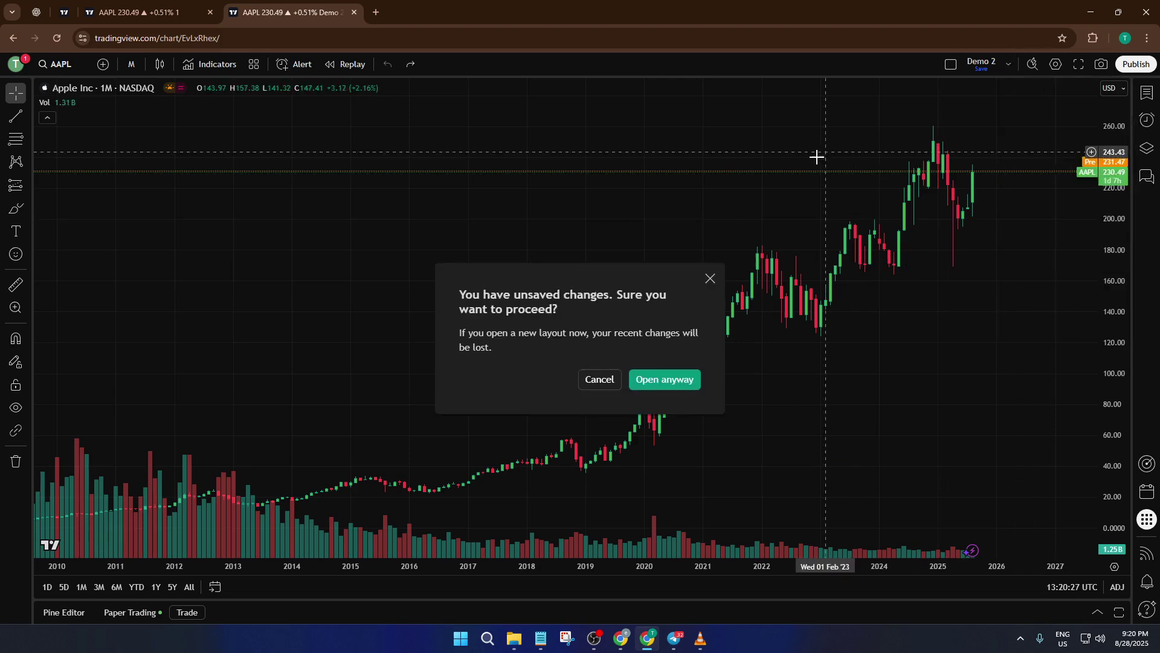
left_click(678, 379)
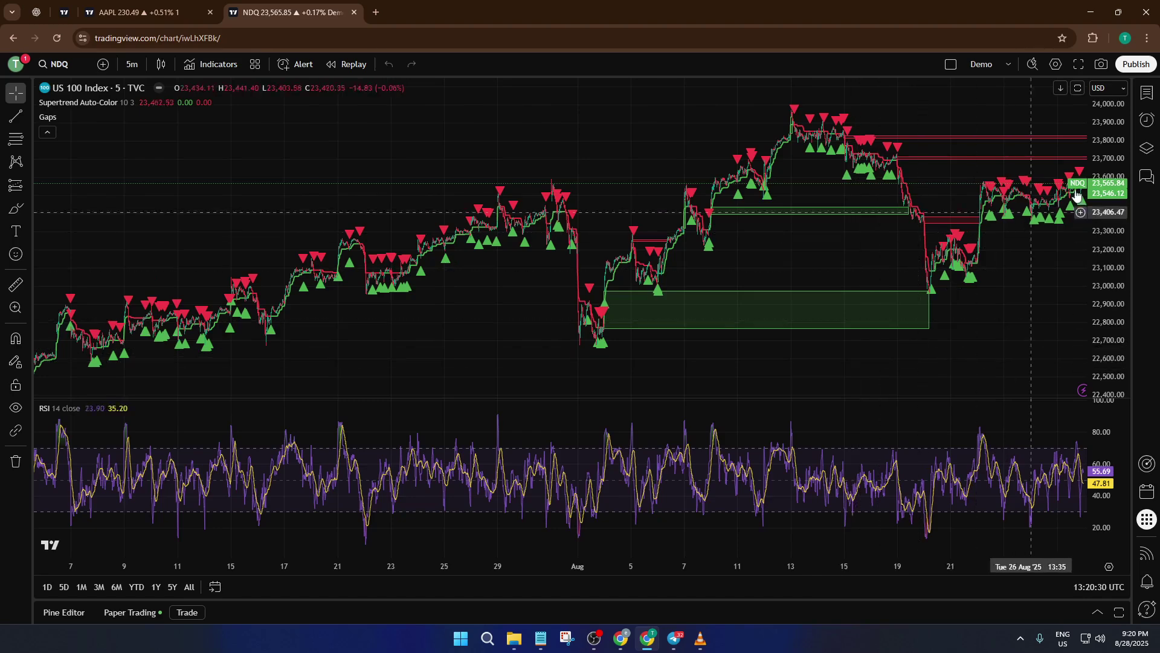
Copy the RSI indicator from the Object Tree
left_click(1147, 148)
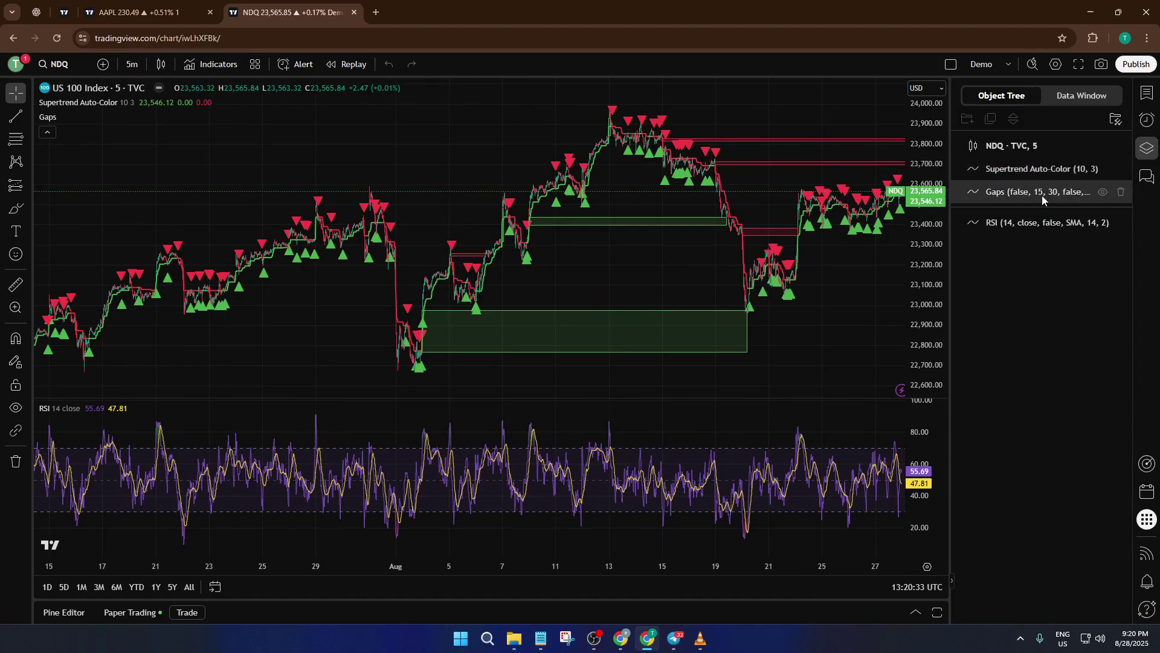
right_click(1023, 223)
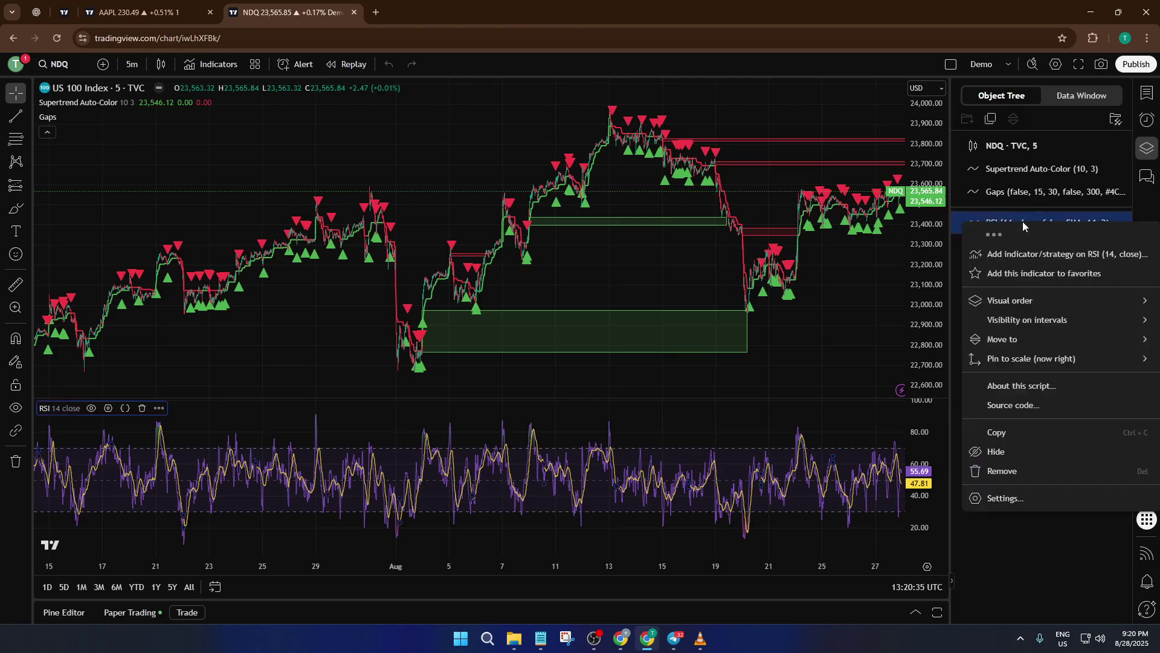
left_click(1009, 434)
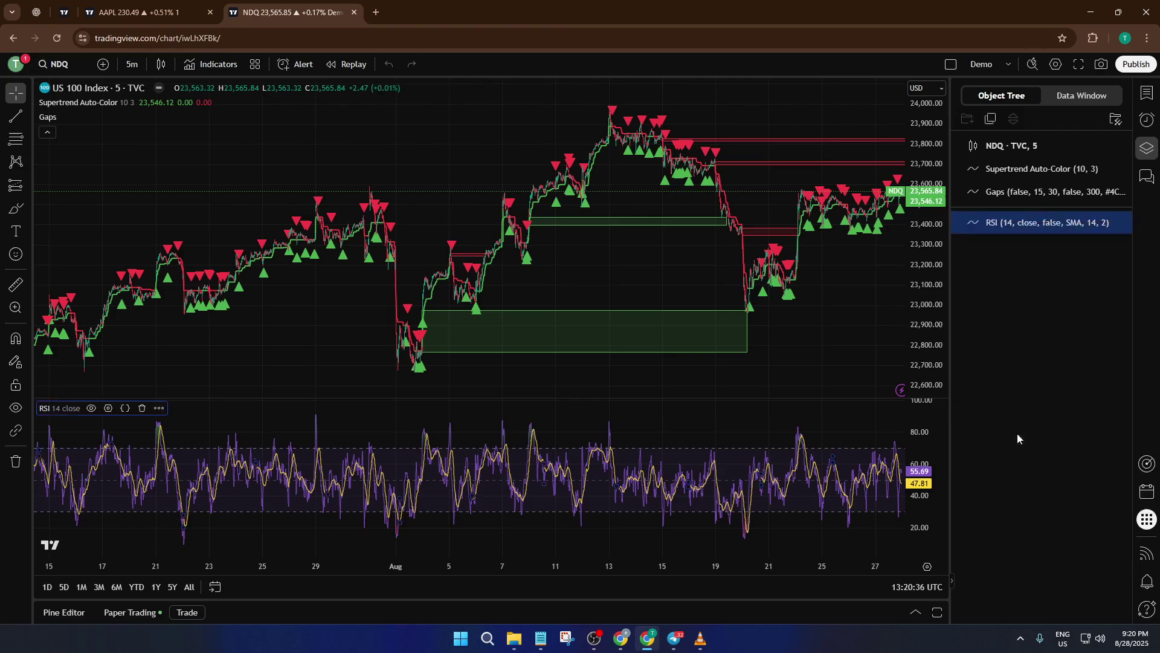
Paste the copied RSI onto the AAPL chart in the Demo 2 layout
left_click(1008, 65)
left_click(1053, 316)
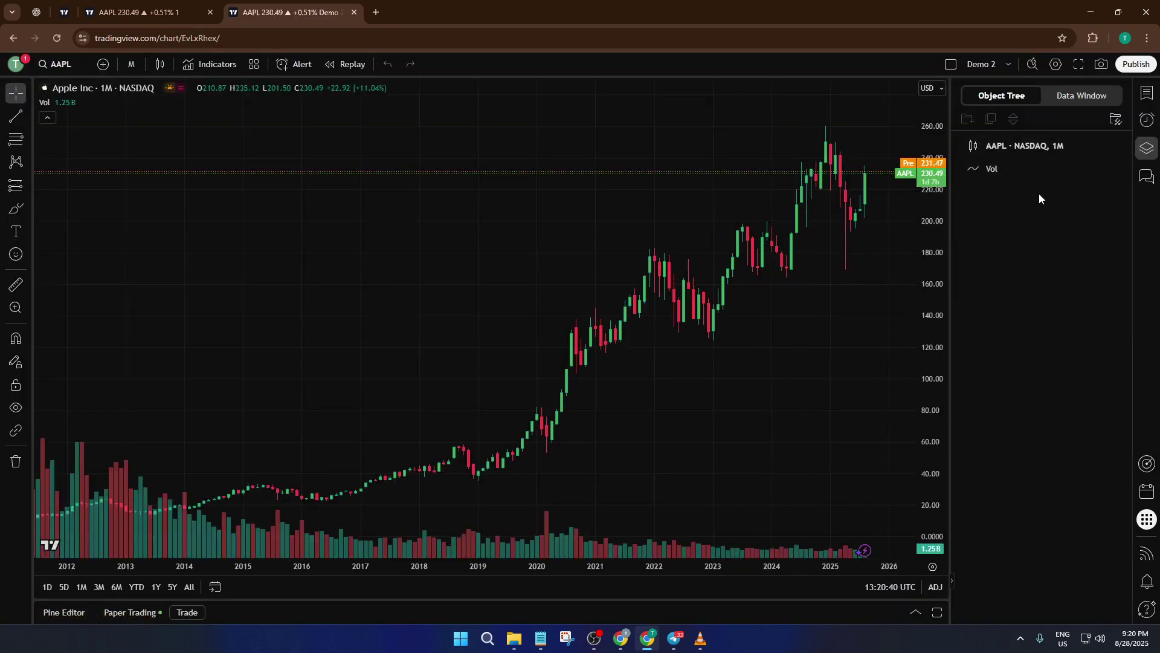
right_click(854, 218)
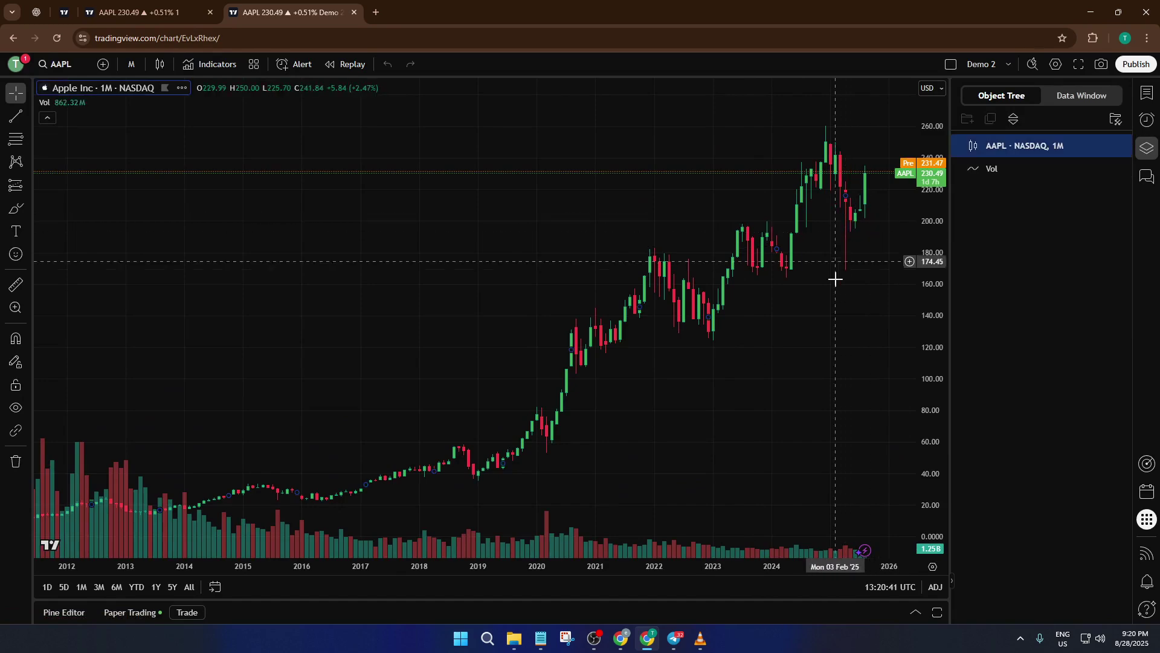
right_click(806, 351)
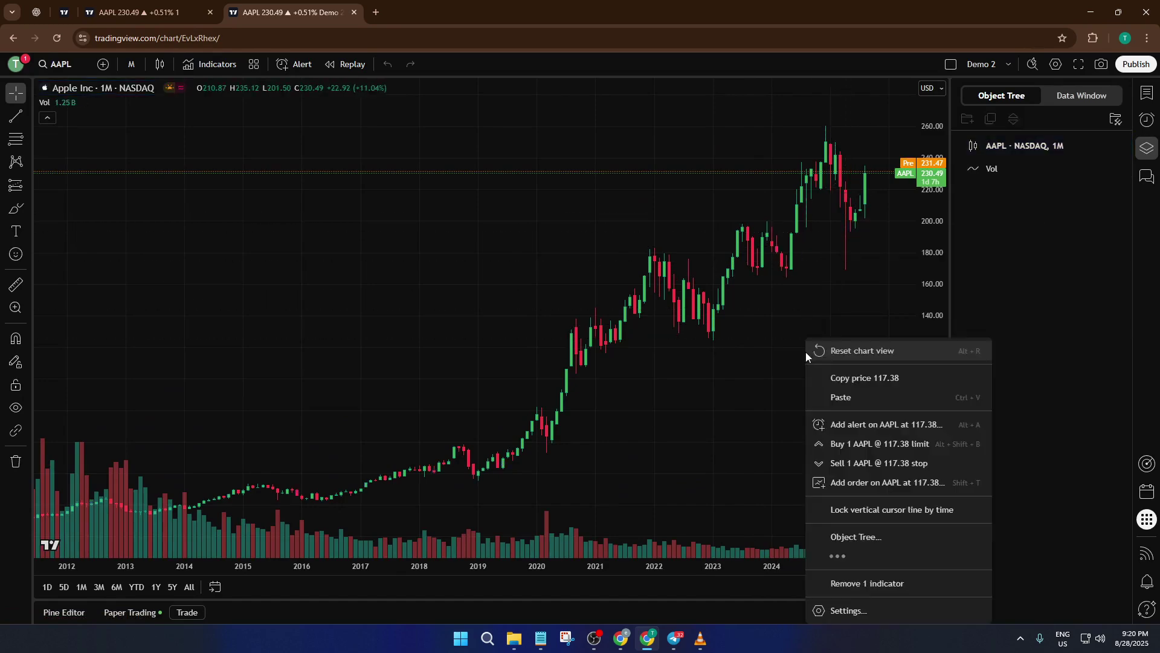
left_click(846, 401)
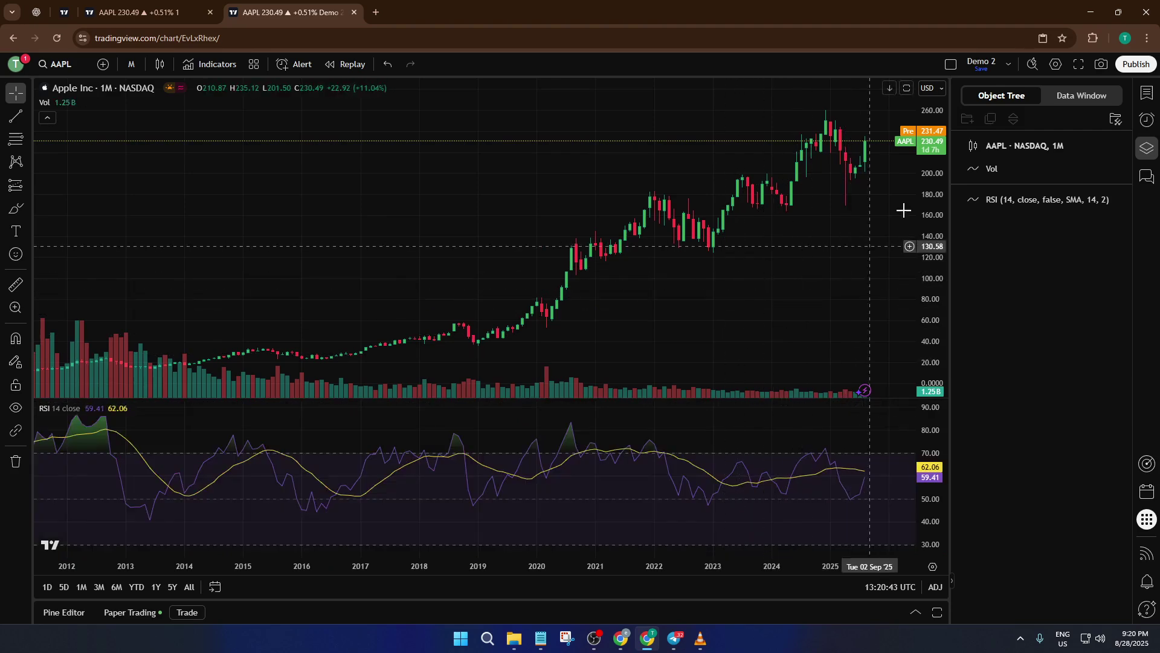
Return to the Demo layout, discarding unsaved changes
left_click(1008, 63)
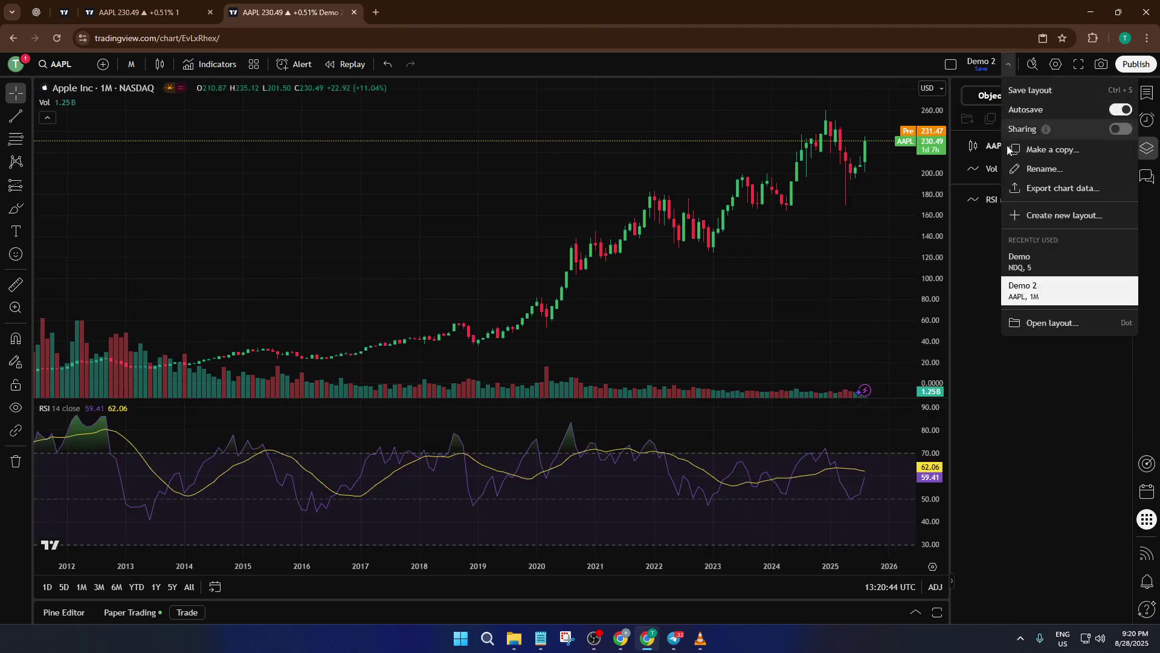
left_click(1030, 263)
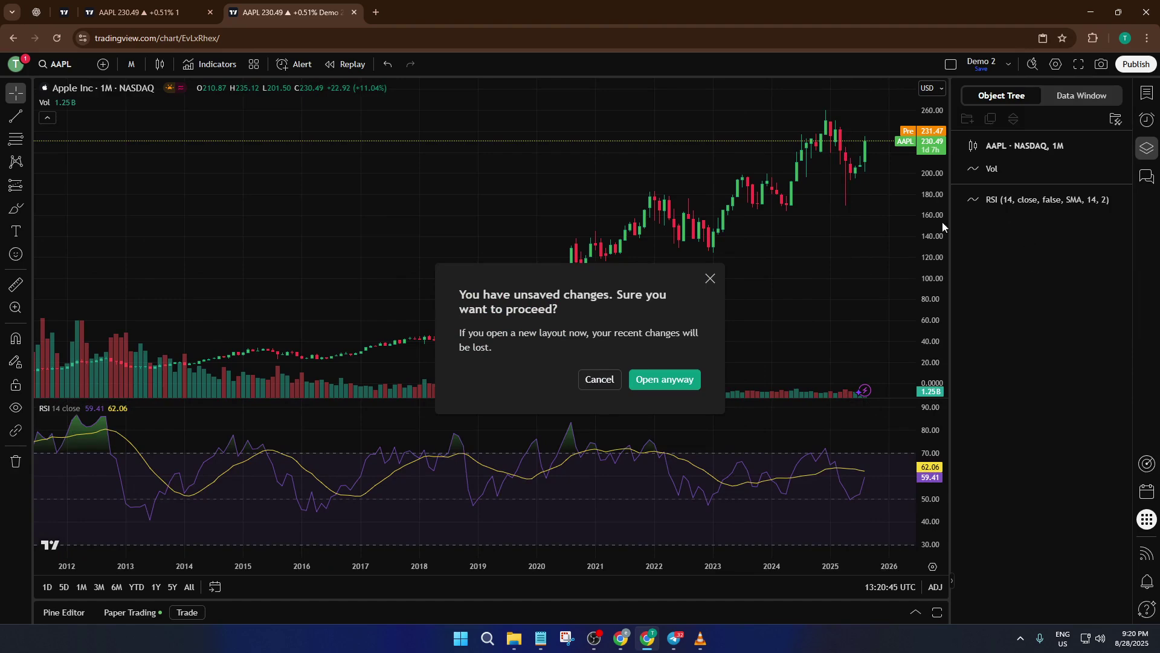
left_click(676, 383)
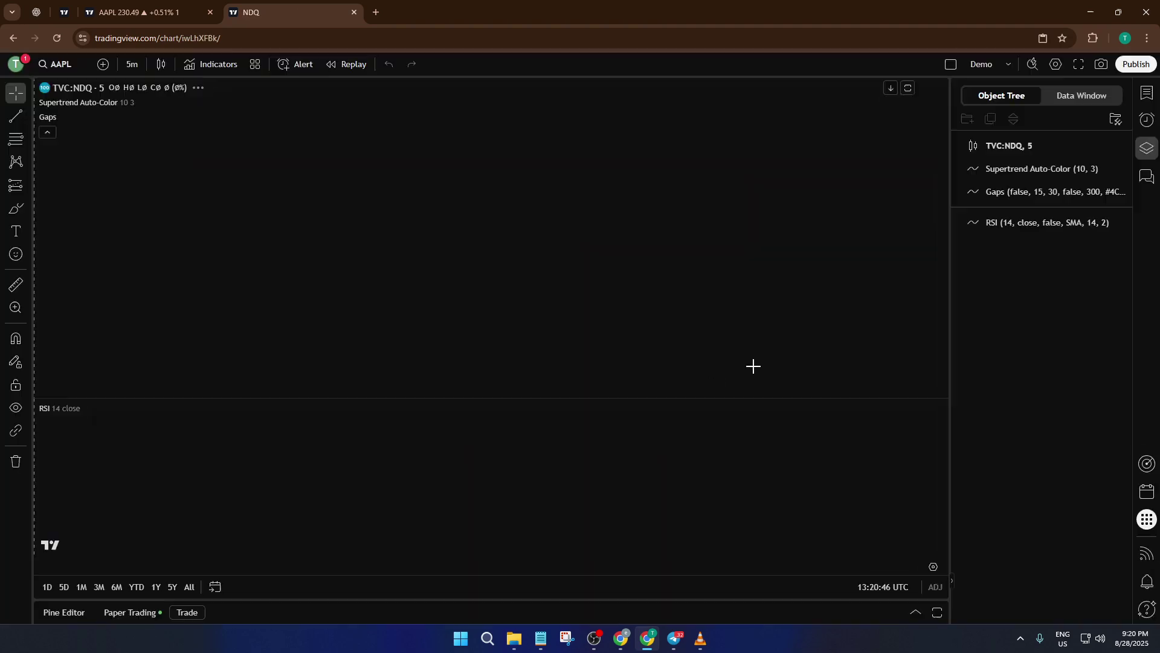
Copy the Gaps indicator from NDQ's Object Tree and paste it onto the Demo 2 AAPL chart
right_click(1009, 192)
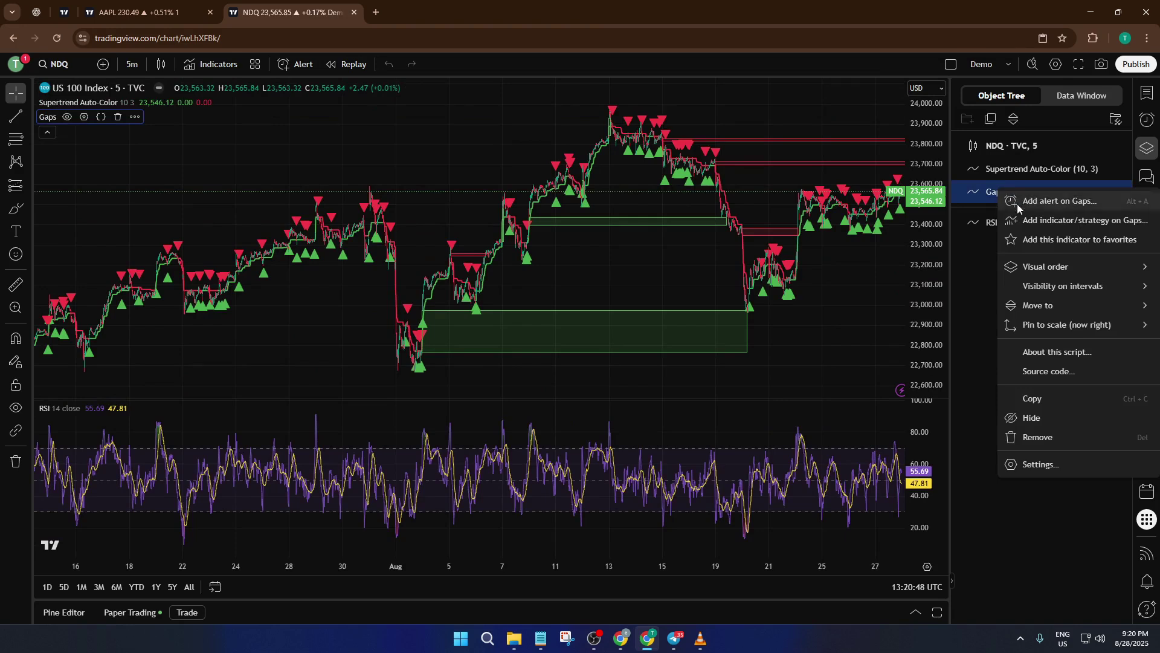
left_click(1035, 390)
left_click(1008, 65)
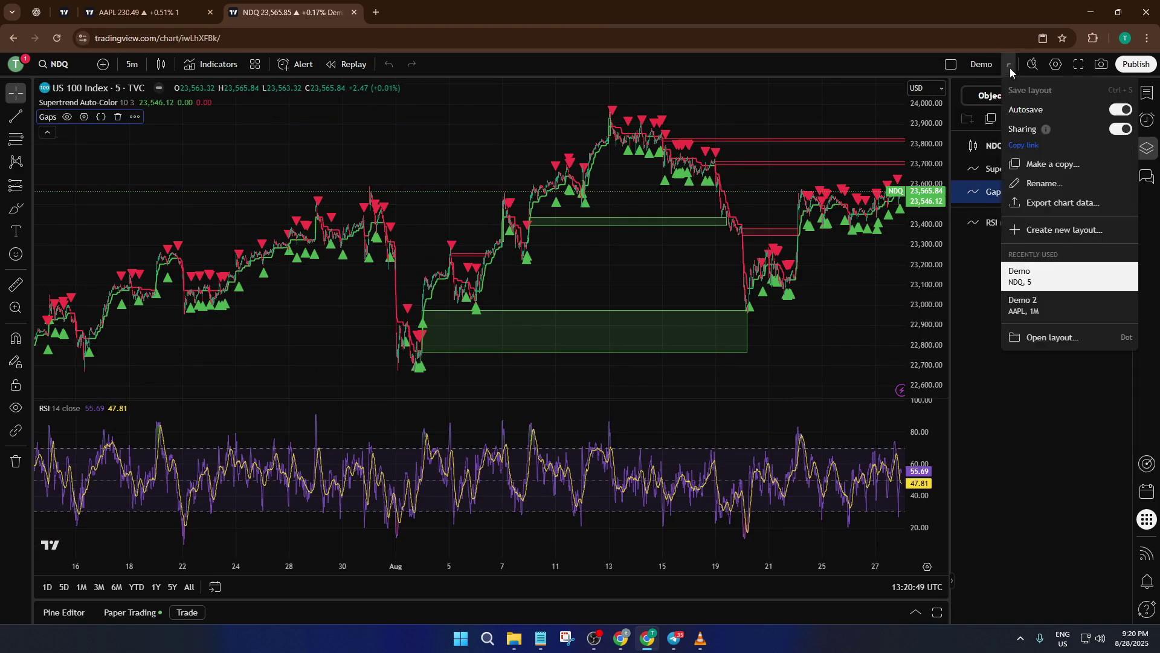
left_click(1031, 307)
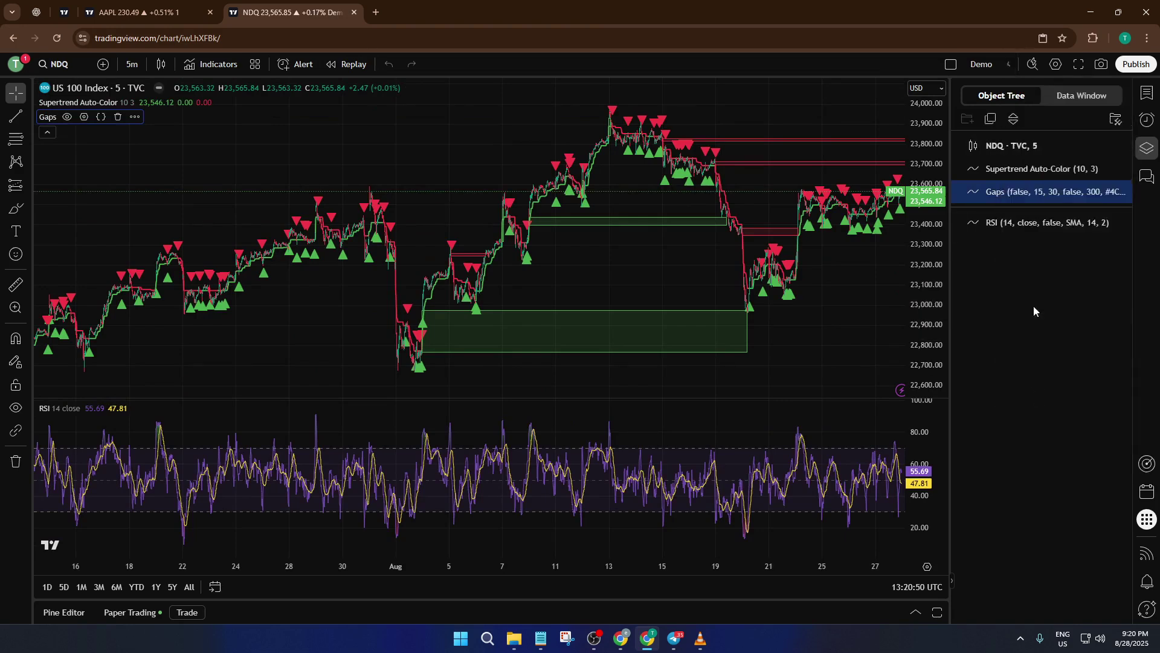
right_click(807, 313)
left_click(847, 373)
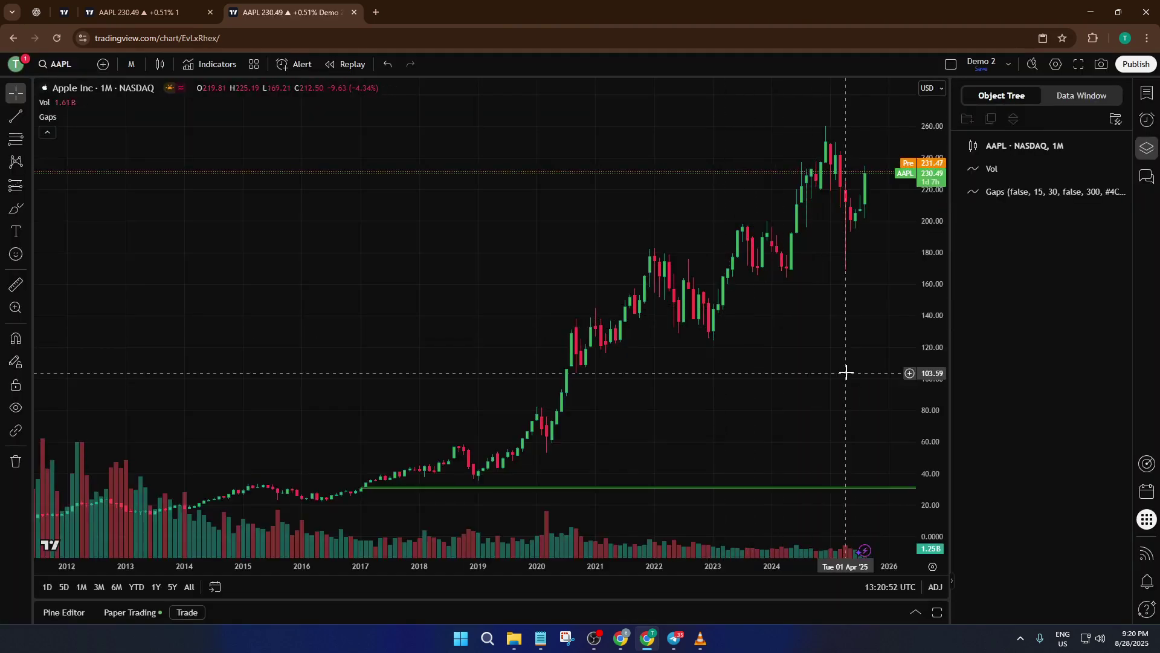